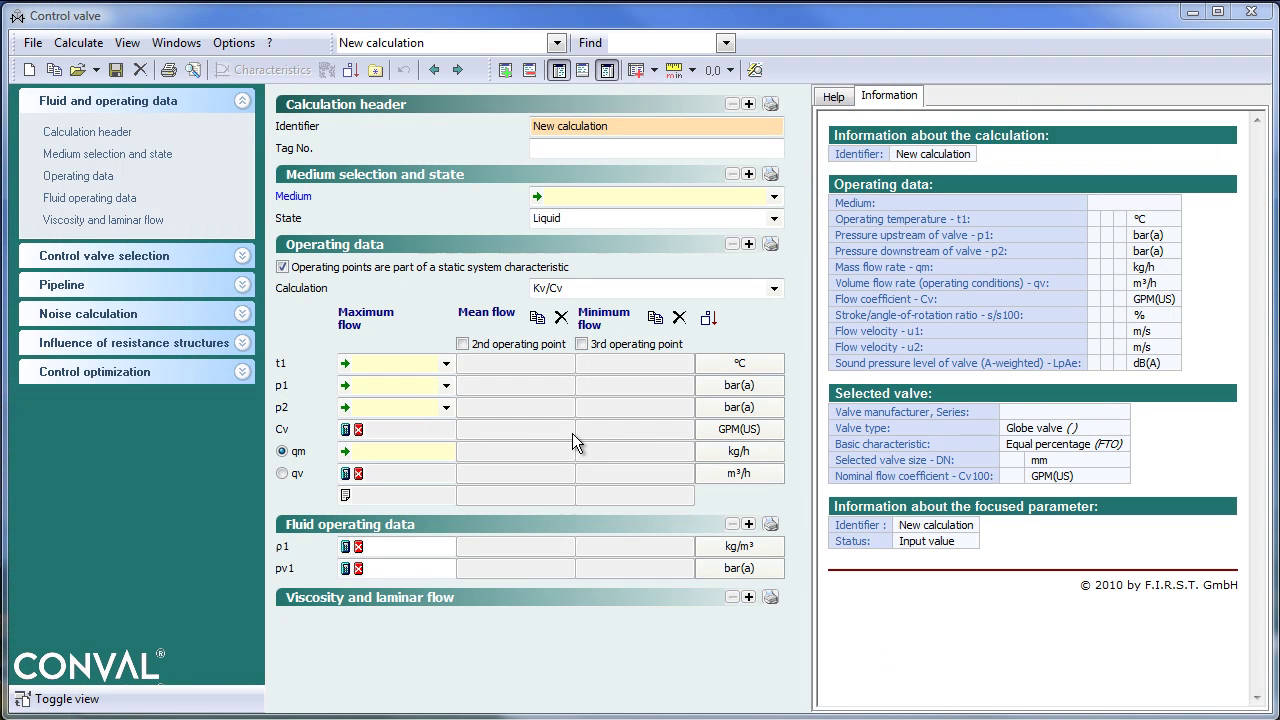
- Set the calculation identifier to 'case 3.3' and the medium to Water
drag(623, 123, 500, 110)
text(case 3.3)
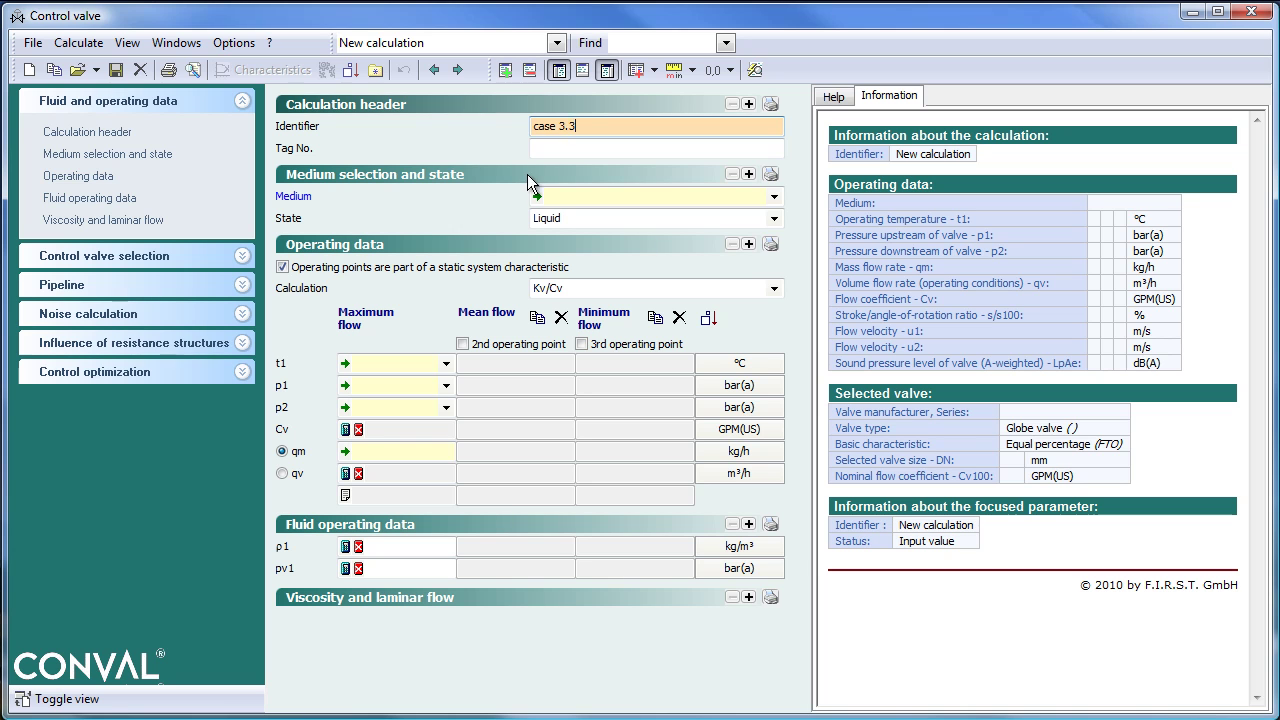
click(565, 196)
text(Water)
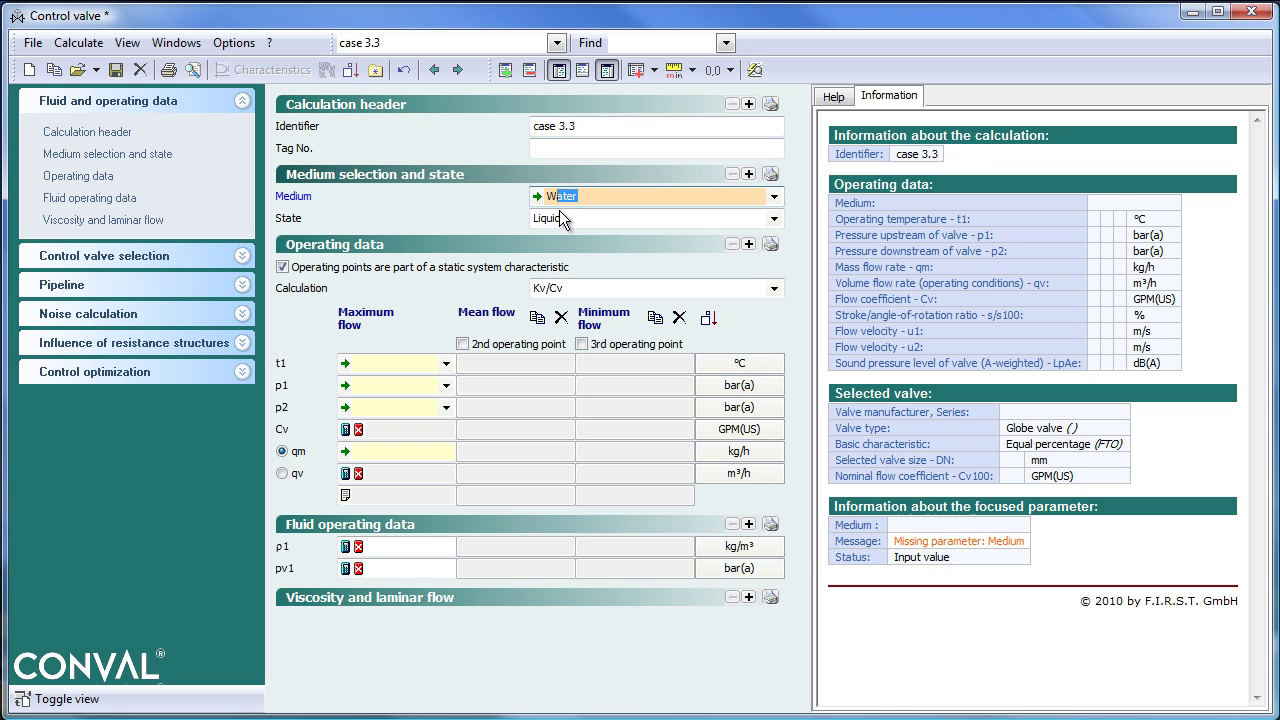
- Enter maximum flow: t1 15 °C, p1 10 bar(a), p2 8 bar(a), qm 10,000 kg/h
click(392, 368)
text(15)
click(388, 385)
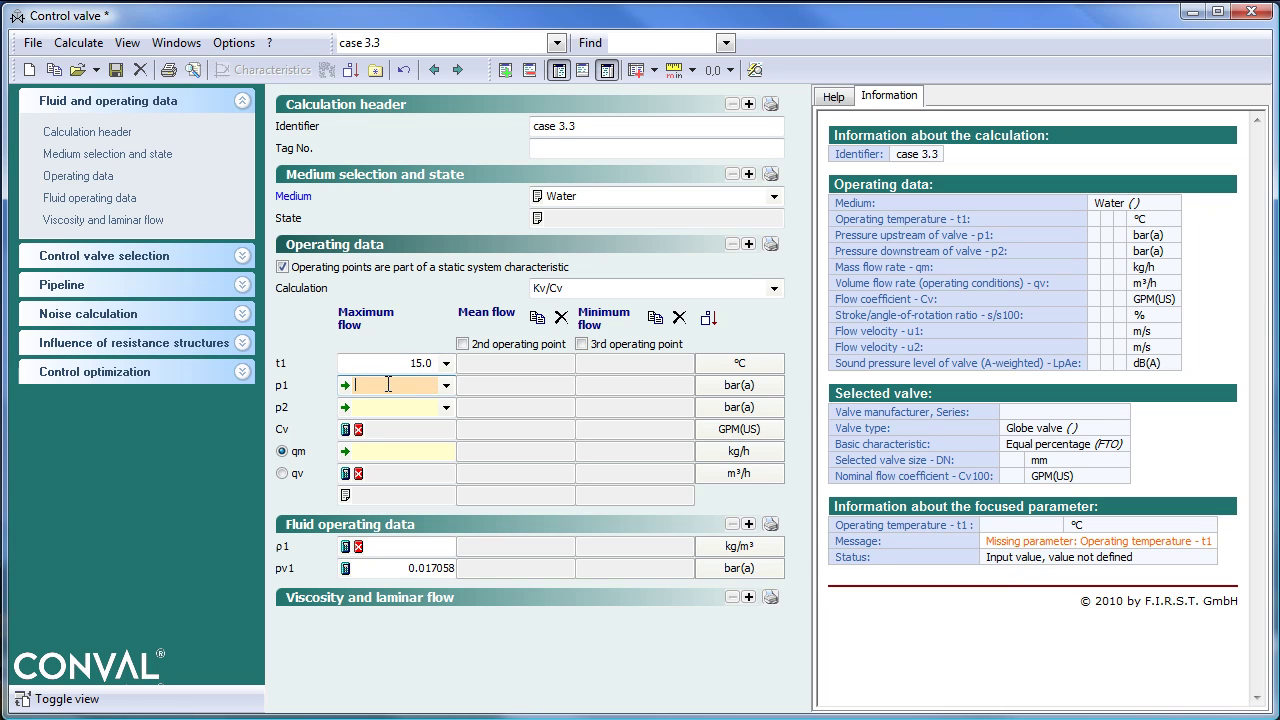
text(10)
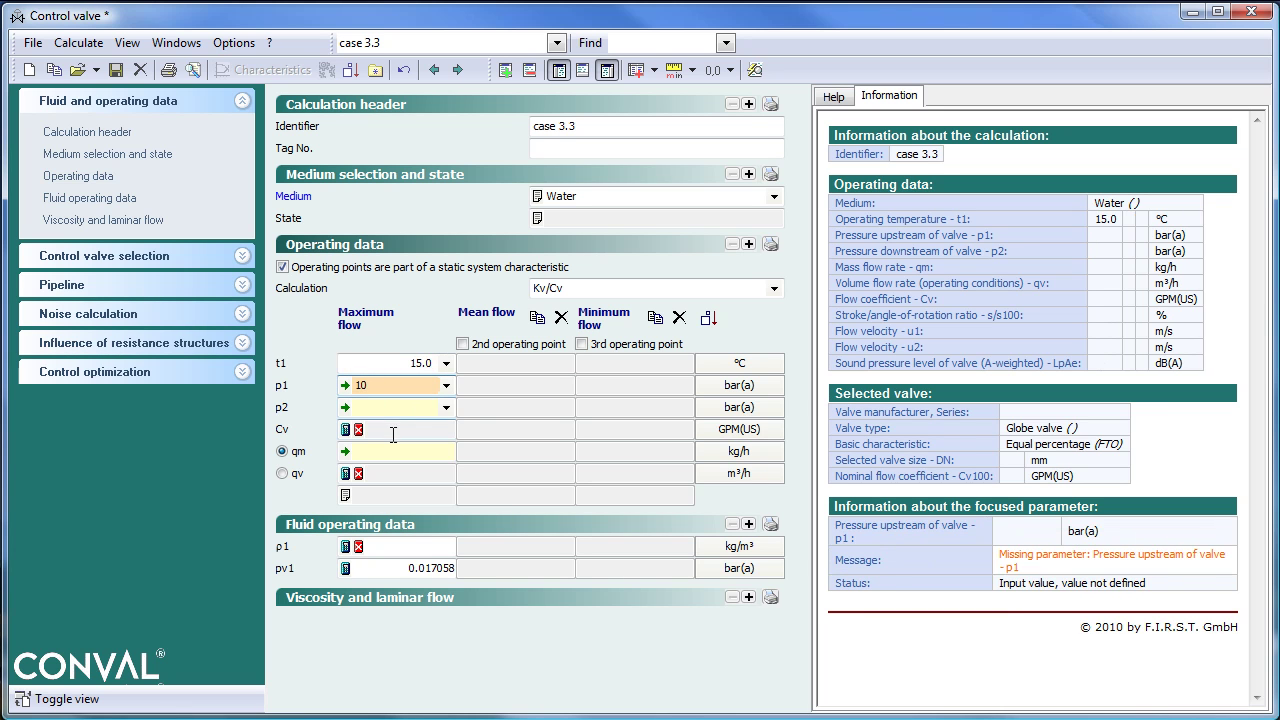
click(386, 407)
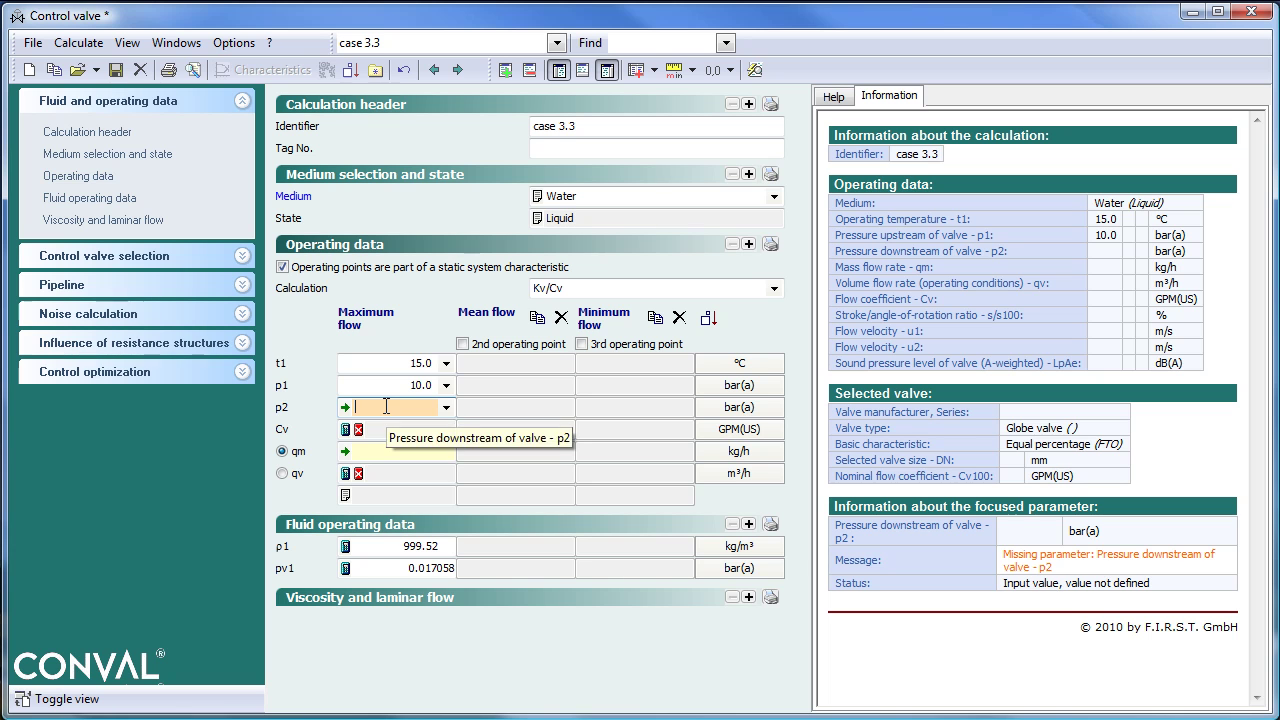
text(8)
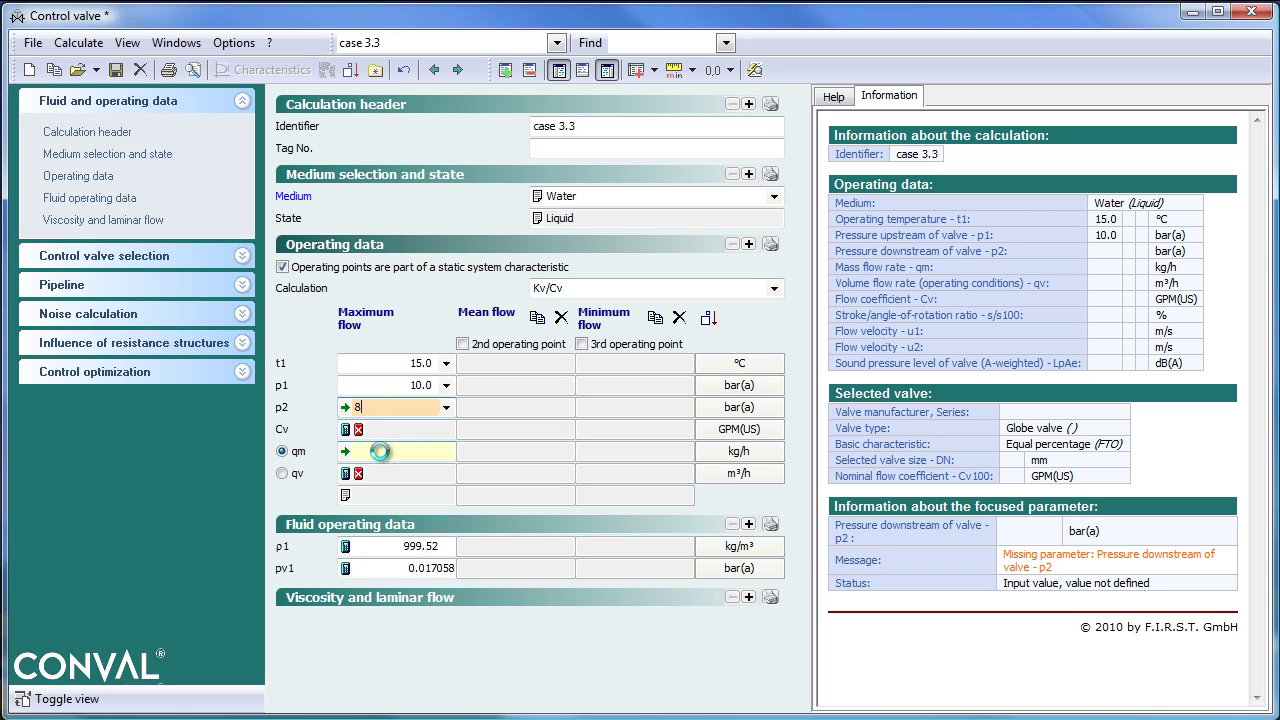
click(381, 451)
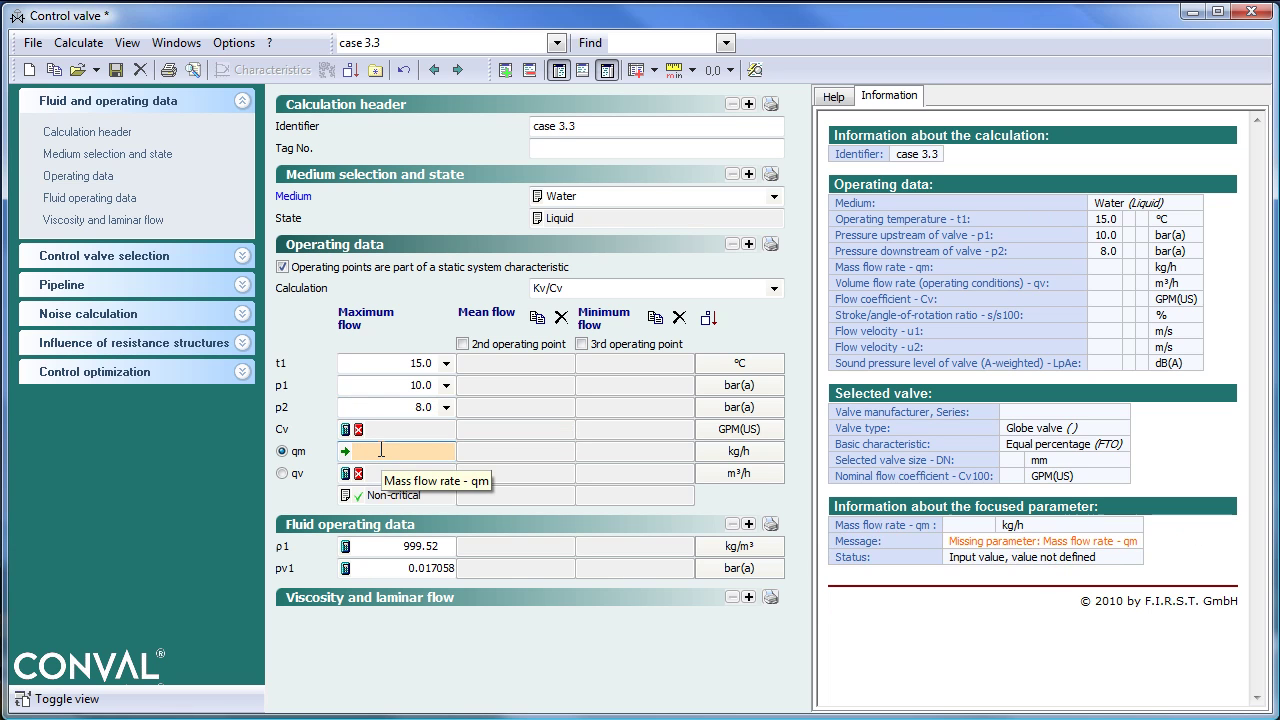
text(10000)
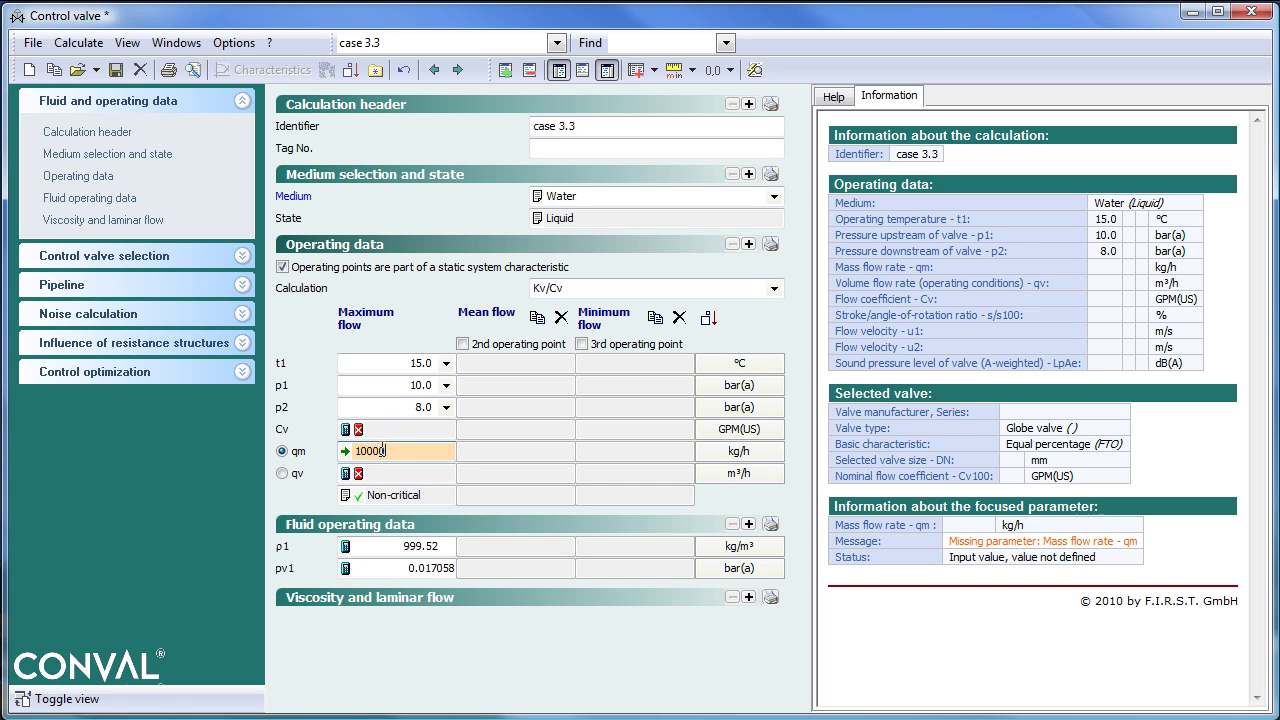
key(Tab)
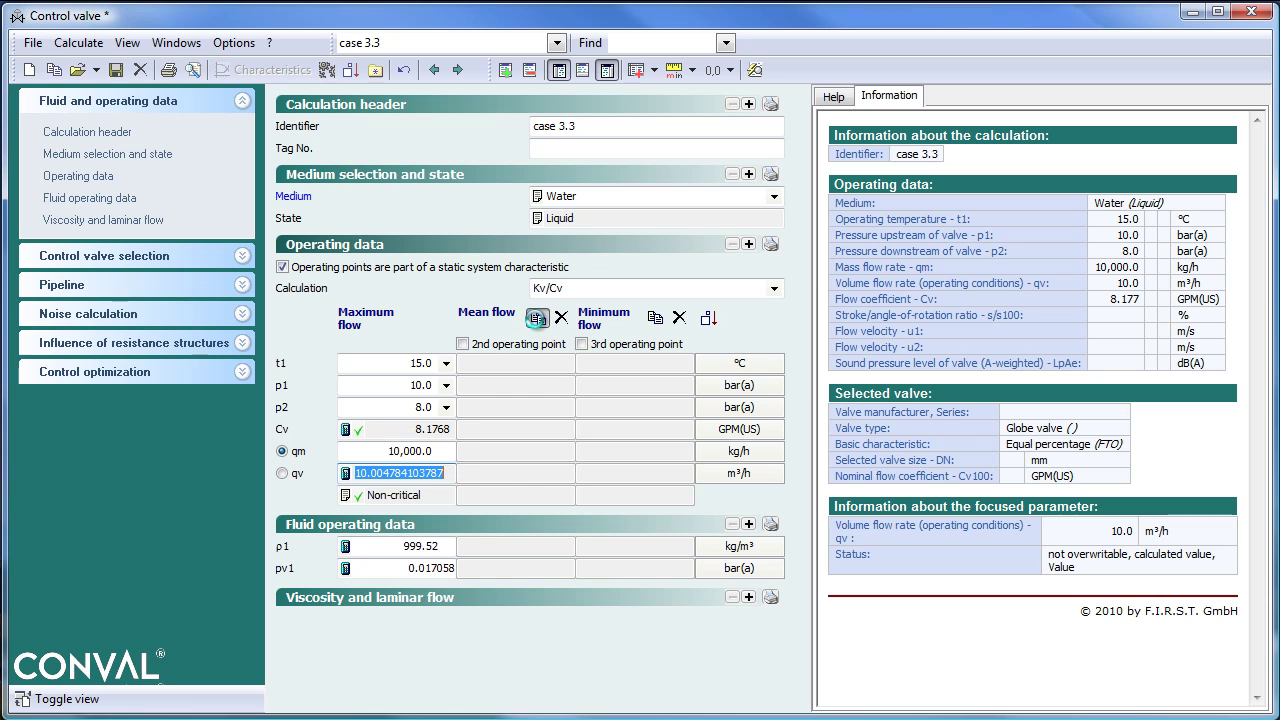
- Copy values to mean flow and set p1 11, p2 7 bar(a), qm 5,000 kg/h
click(535, 319)
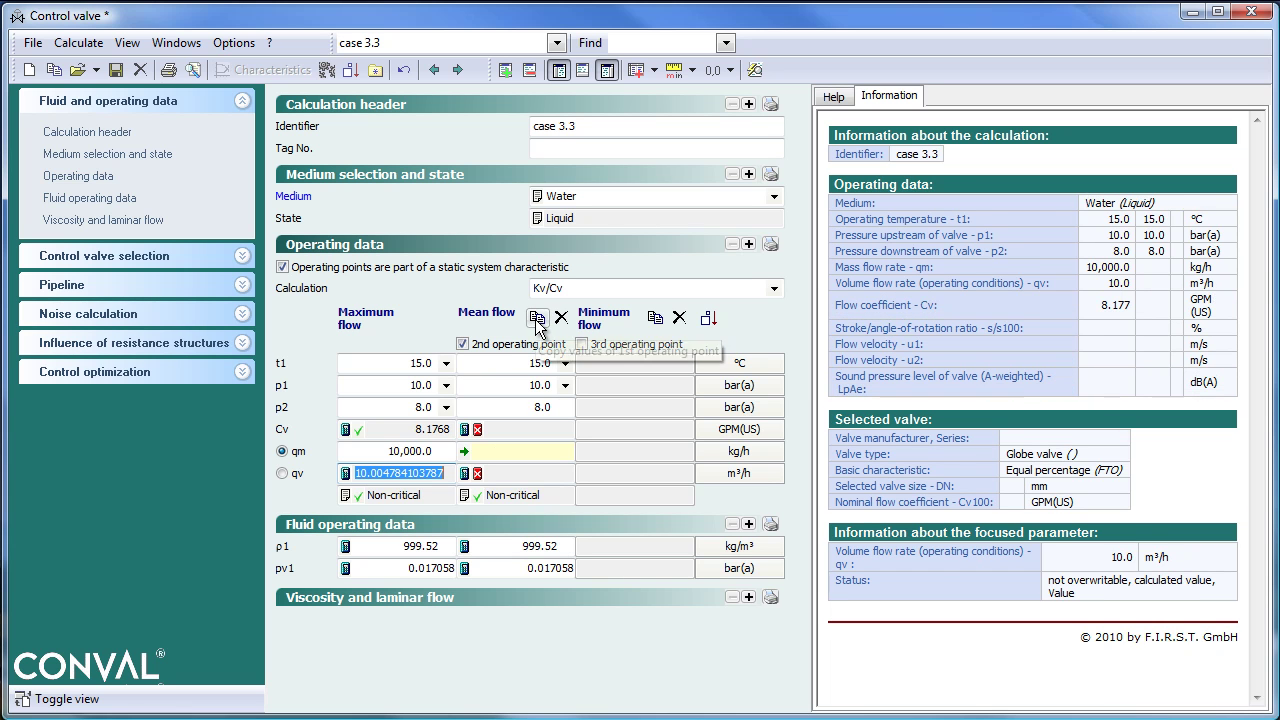
click(526, 386)
text(11)
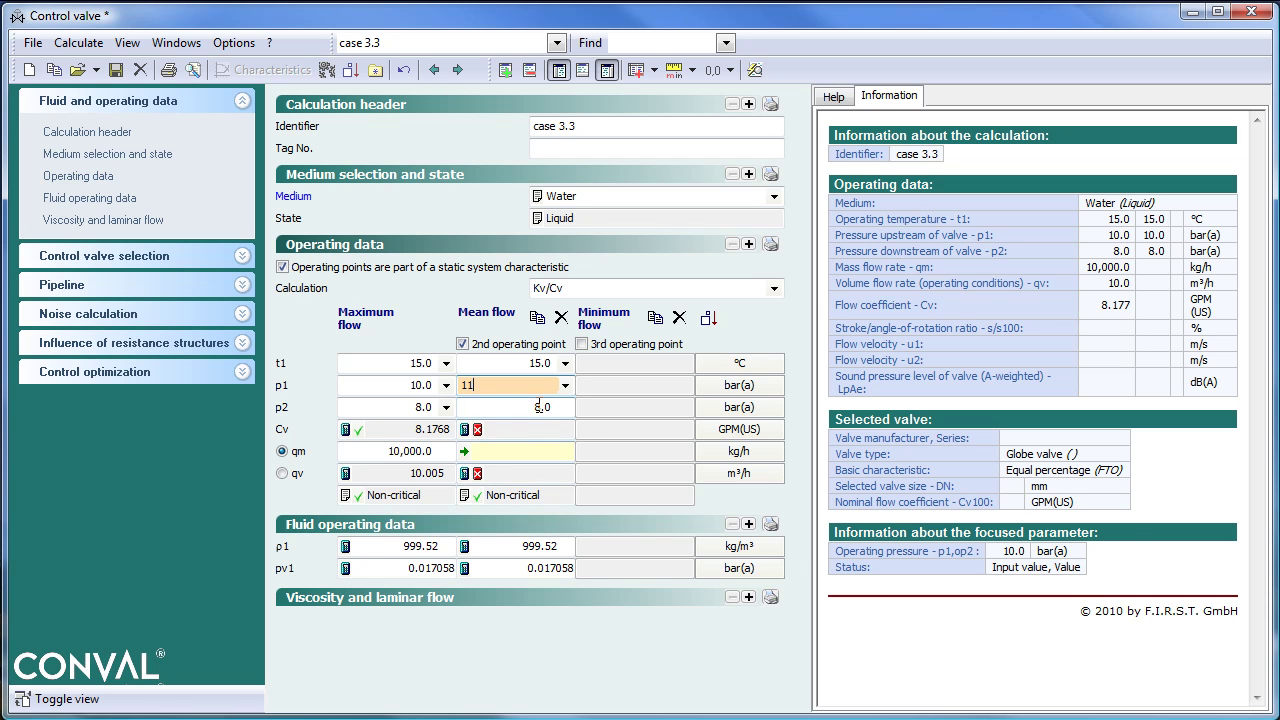
click(538, 407)
text(7)
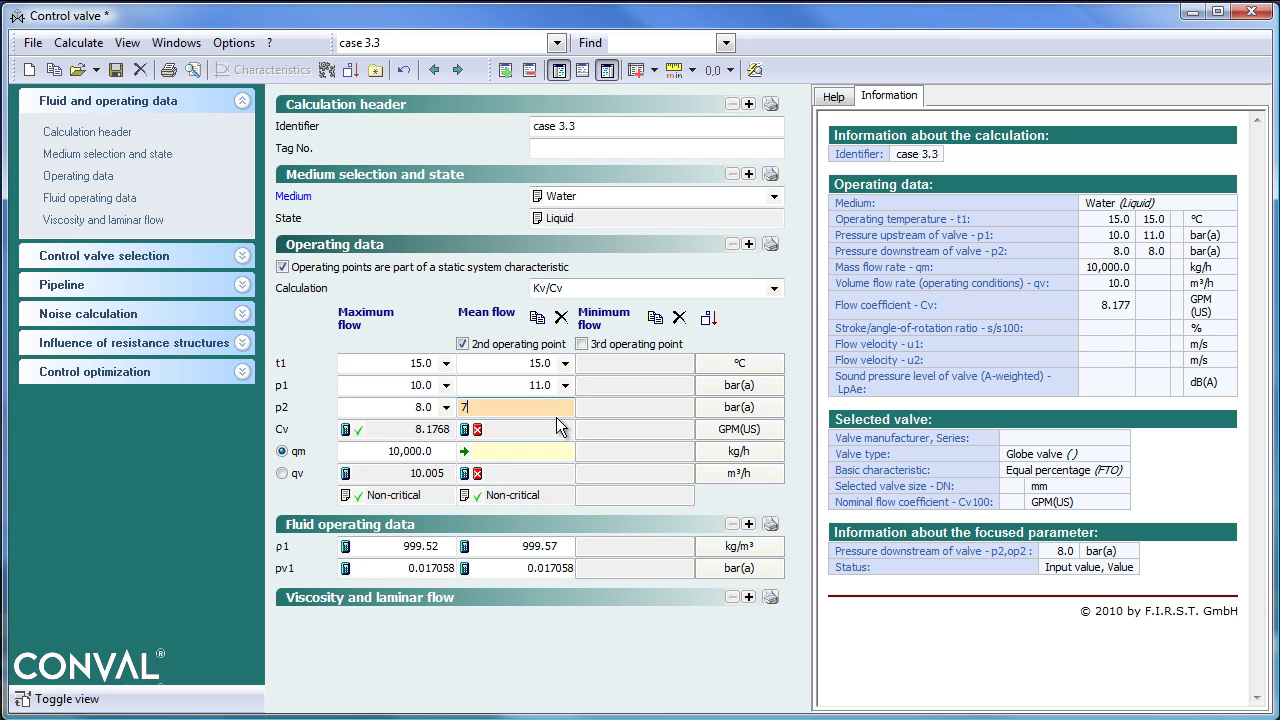
click(528, 446)
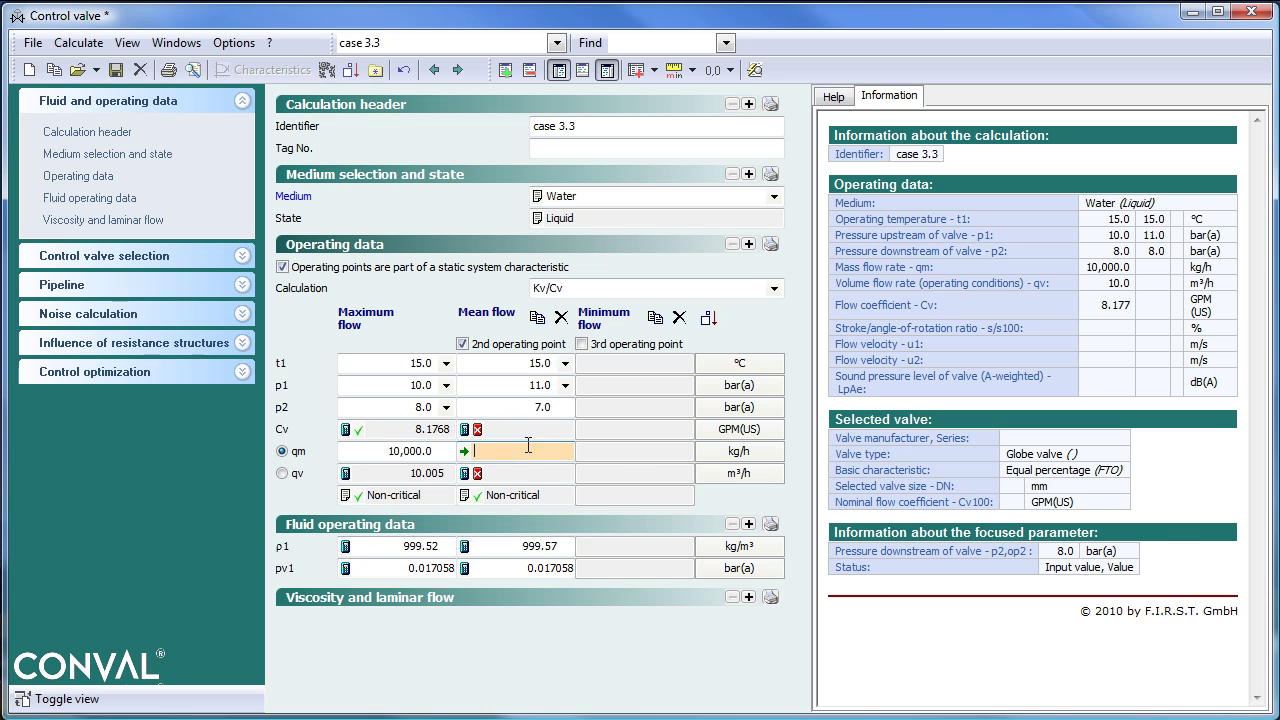
text(5,)
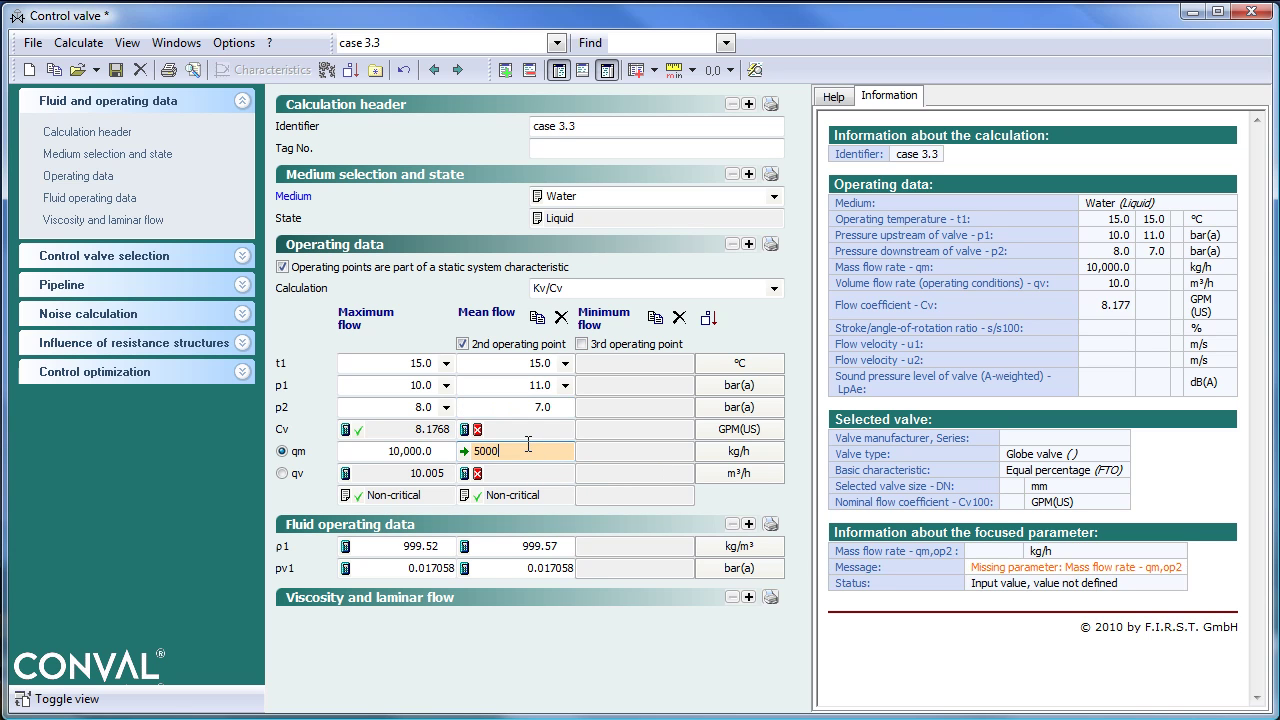
text(000)
key(Return)
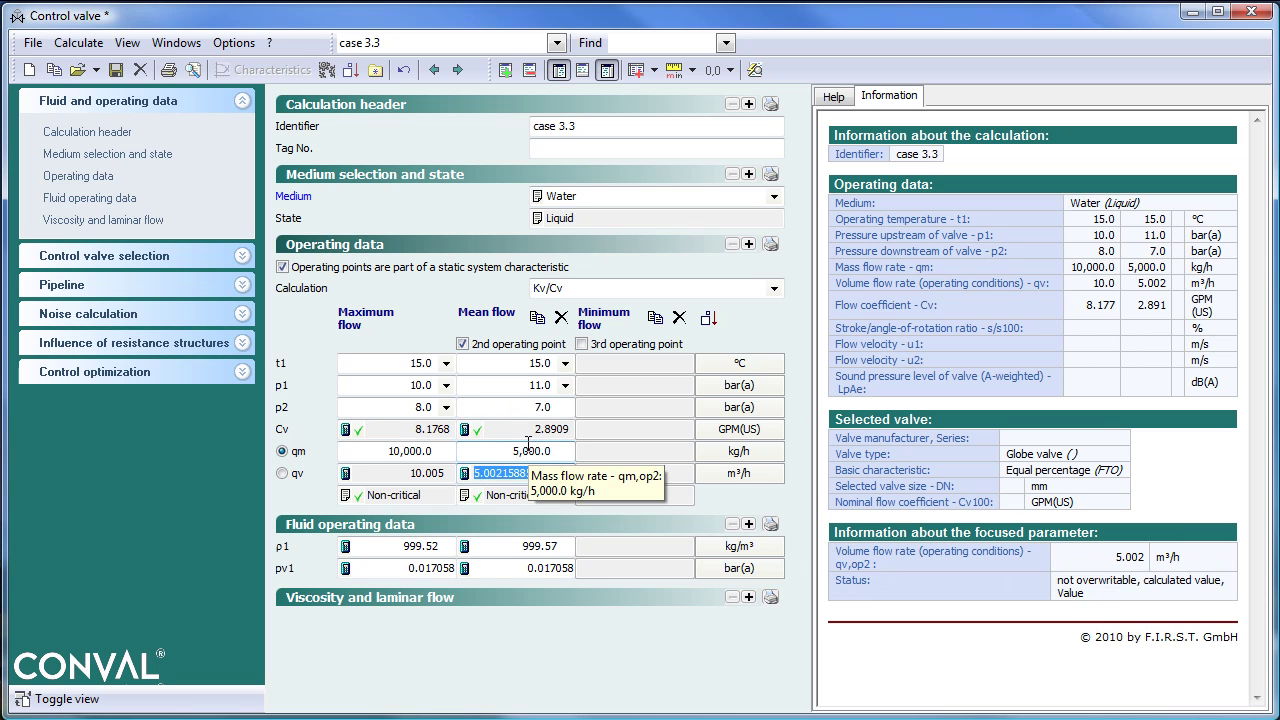
- On the valve selection page, set the nominal Cv100 to 12
click(458, 71)
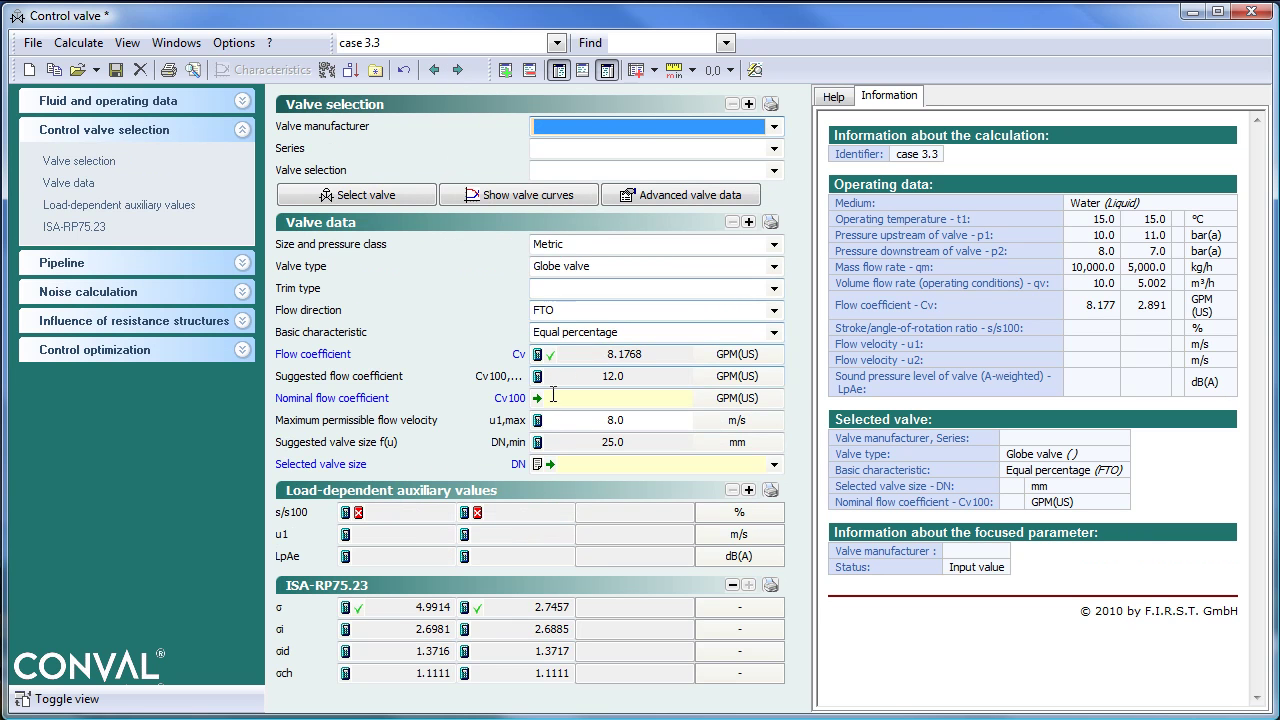
click(585, 398)
text(12)
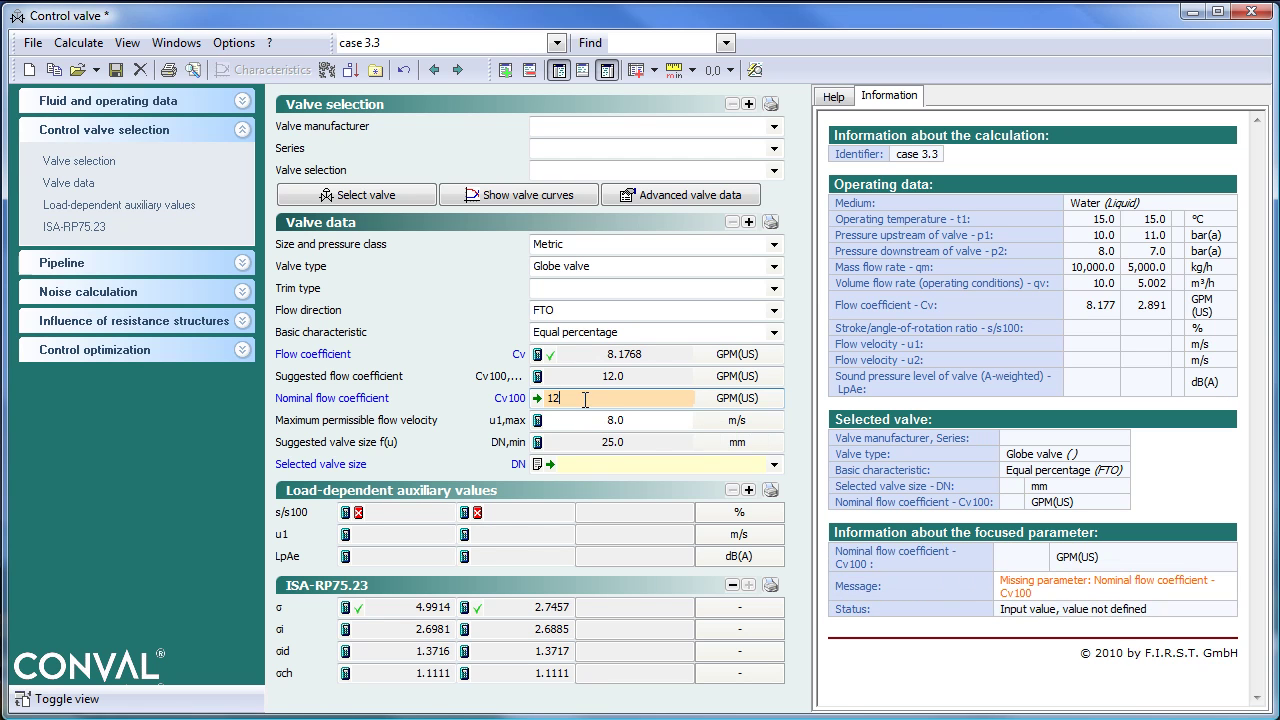
- Choose ANSI size and pressure class with a 1" selected valve size
click(617, 244)
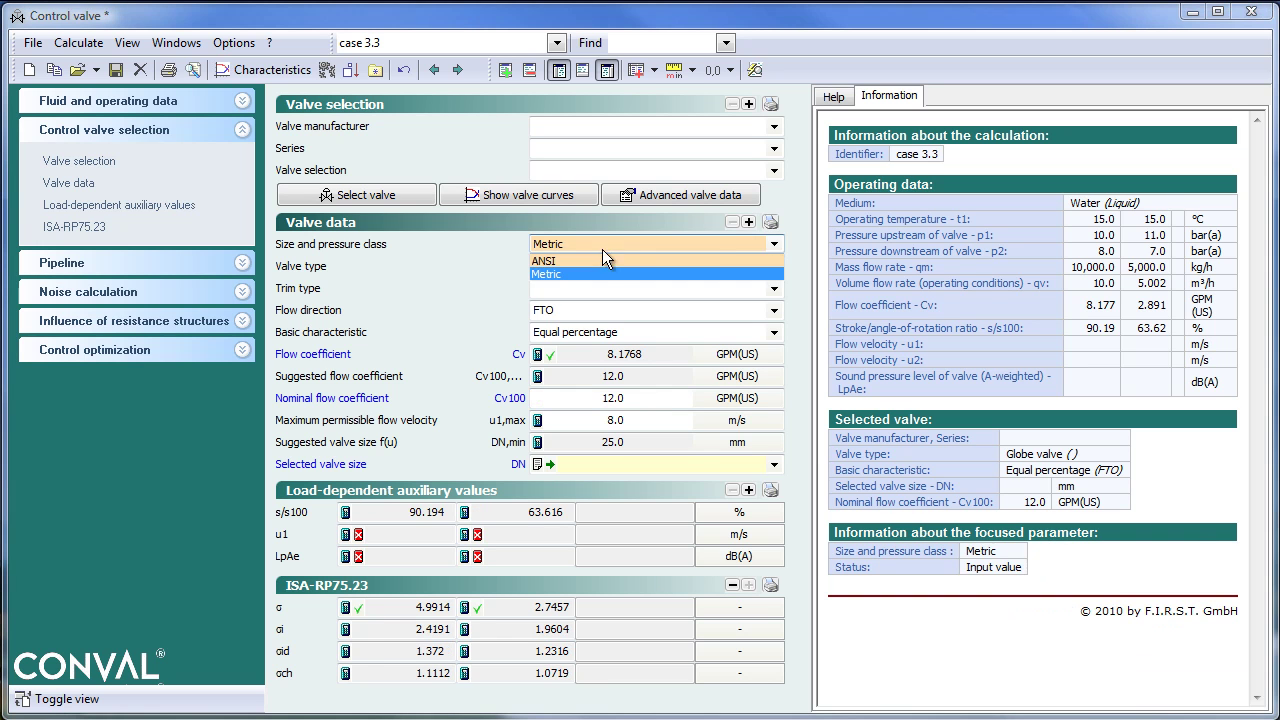
click(592, 260)
click(616, 464)
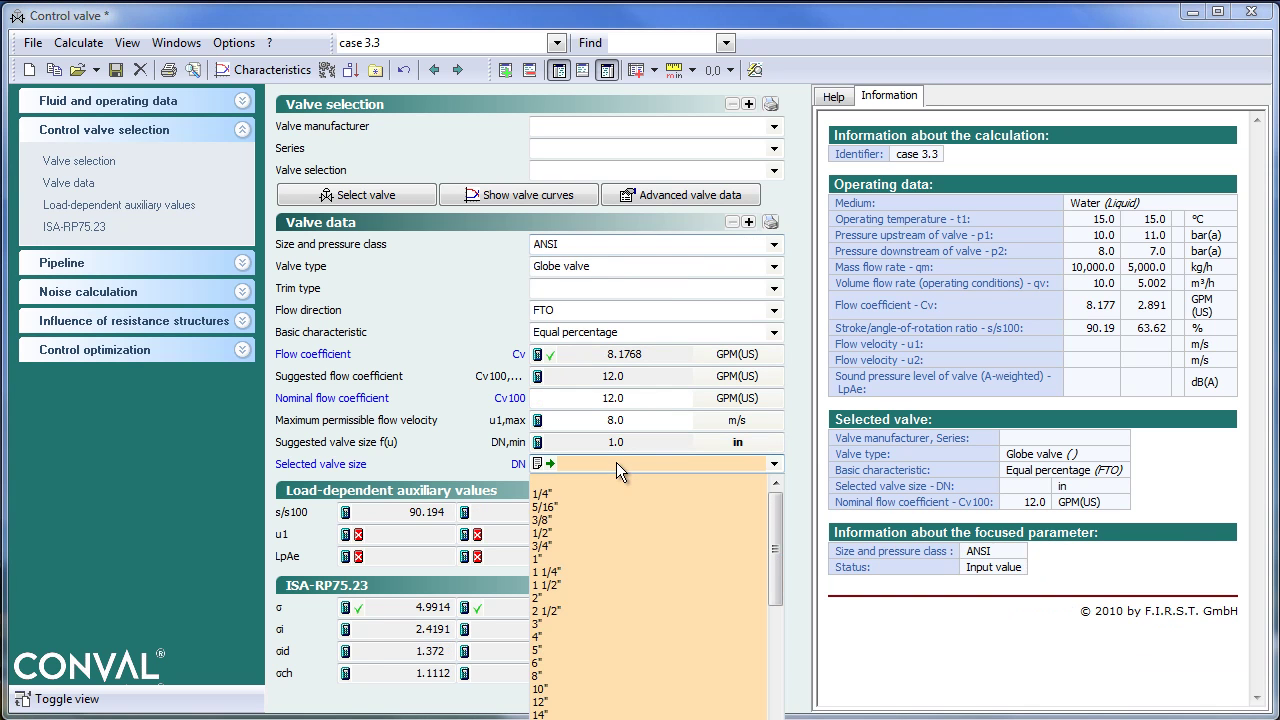
click(560, 558)
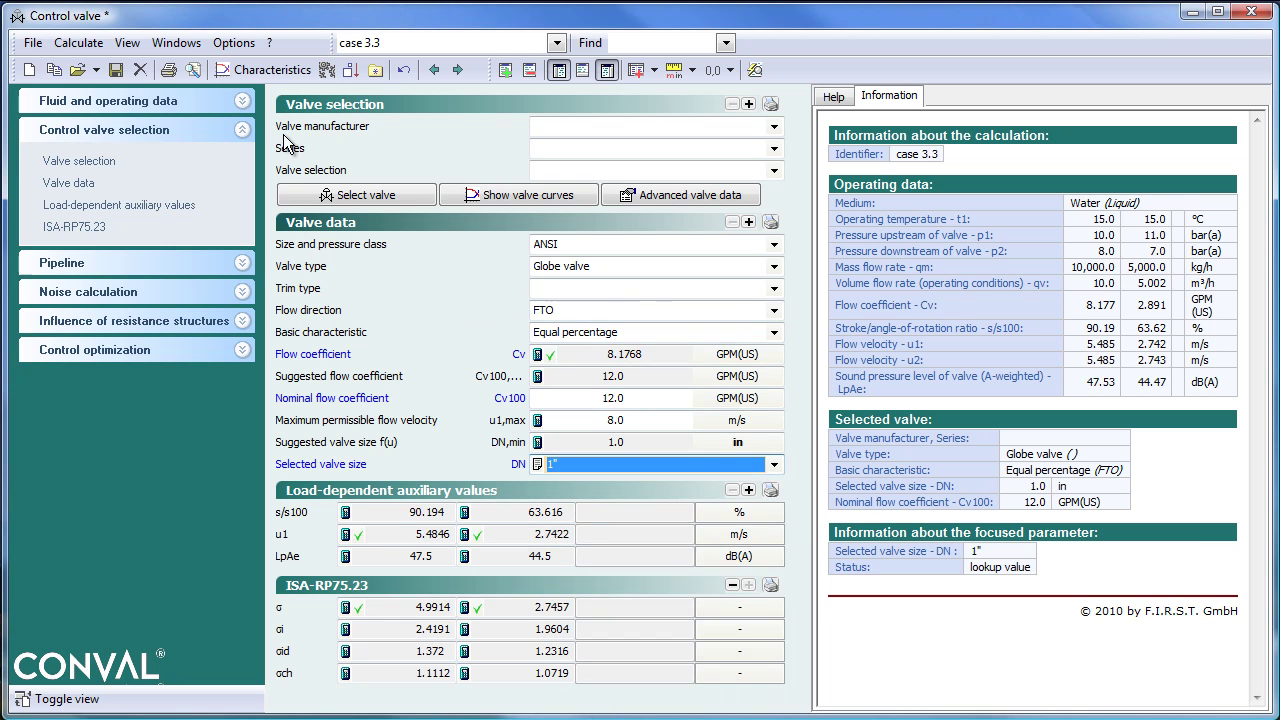
- Show the valve characteristics charts and turn on the ruler values readout
click(268, 70)
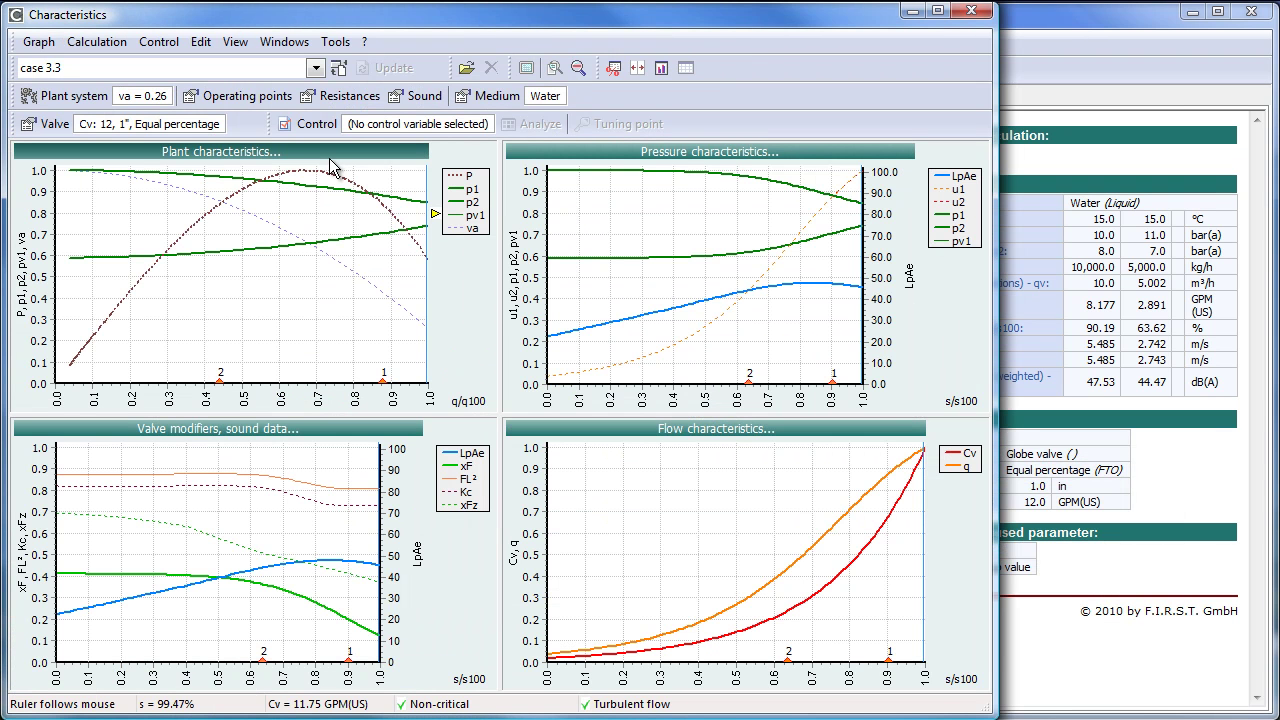
click(607, 73)
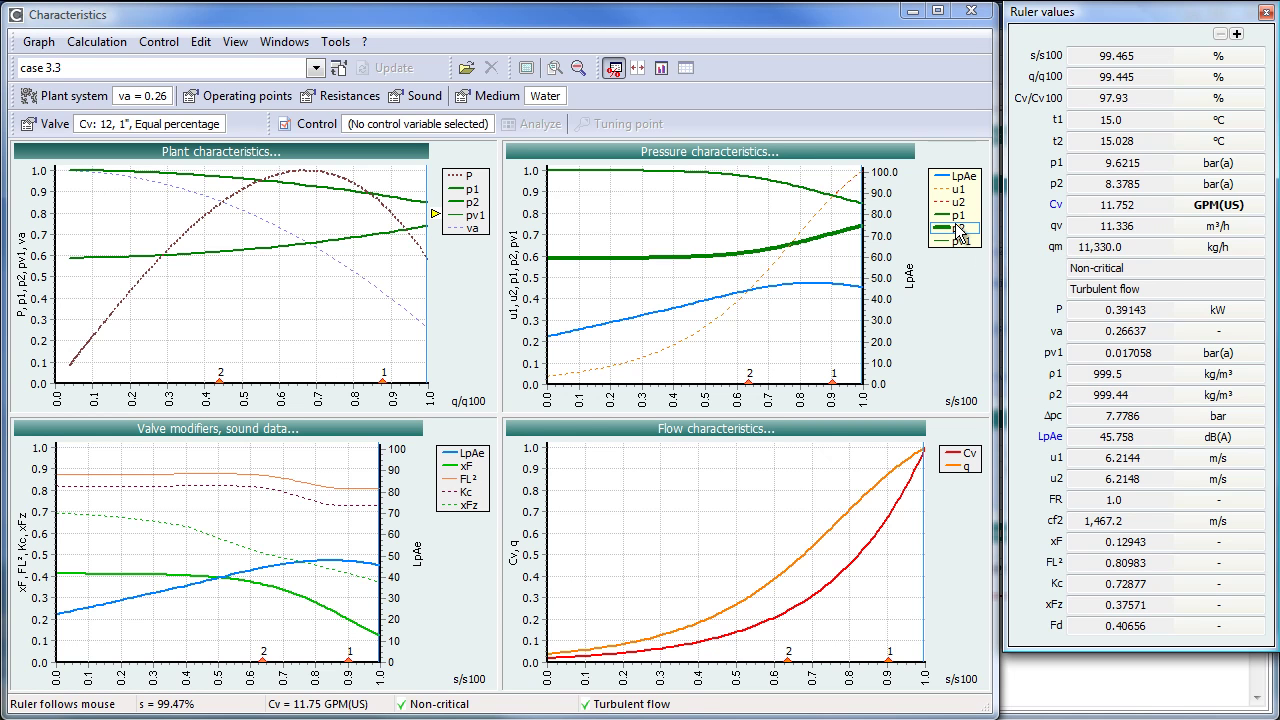
- Place the ruler near 0.66 q/q100 and enlarge the Plant characteristics chart
click(307, 300)
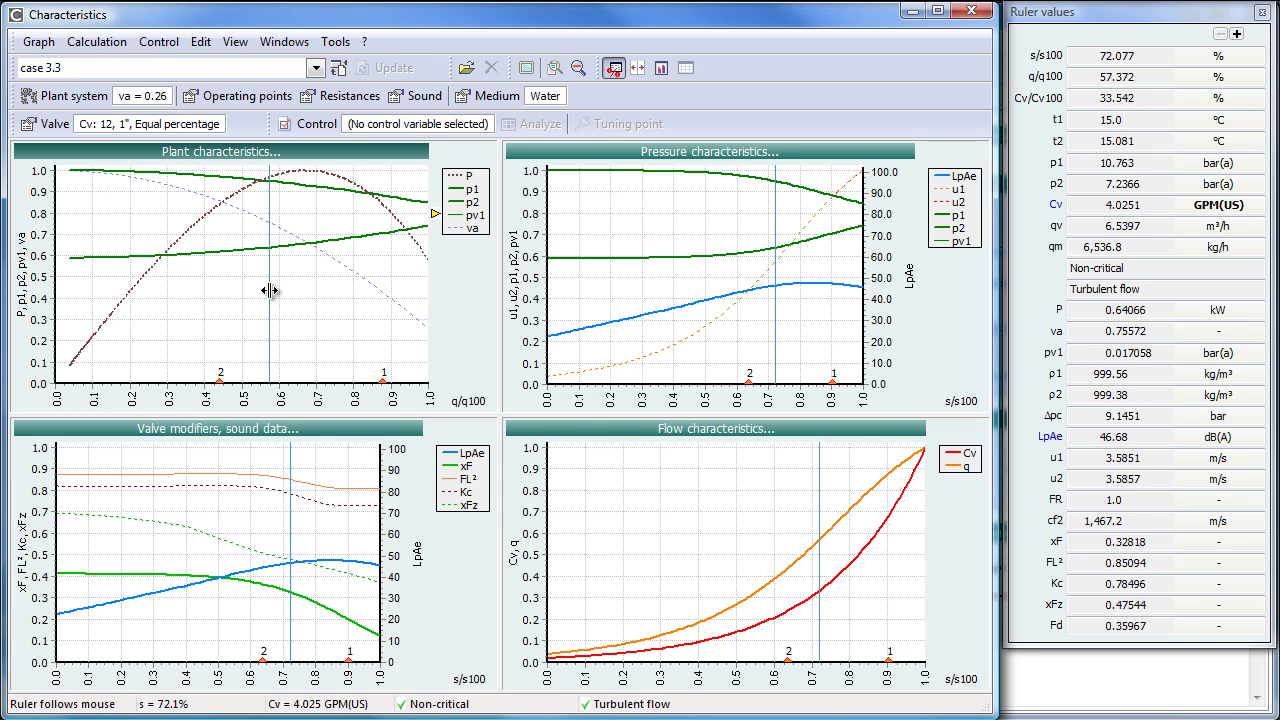
double_click(270, 290)
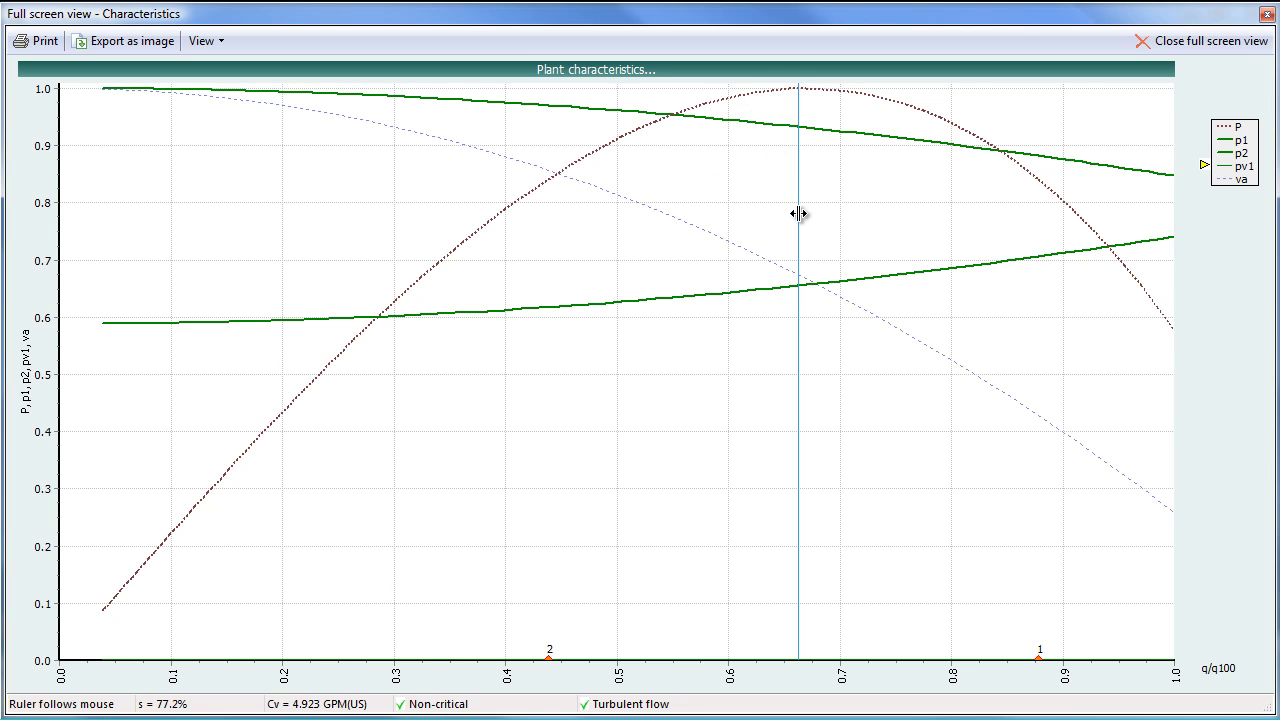
- Leave the full-screen plant chart, examine the Flow characteristics full screen, then return
key(Escape)
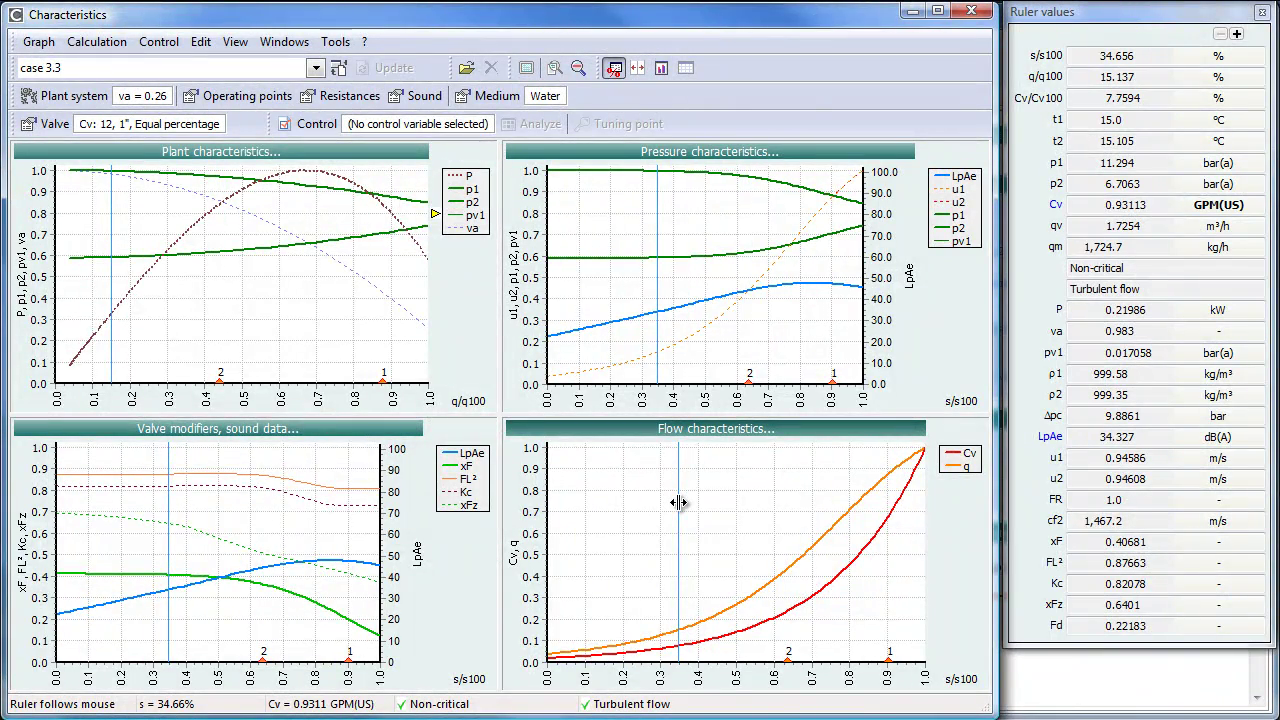
double_click(678, 502)
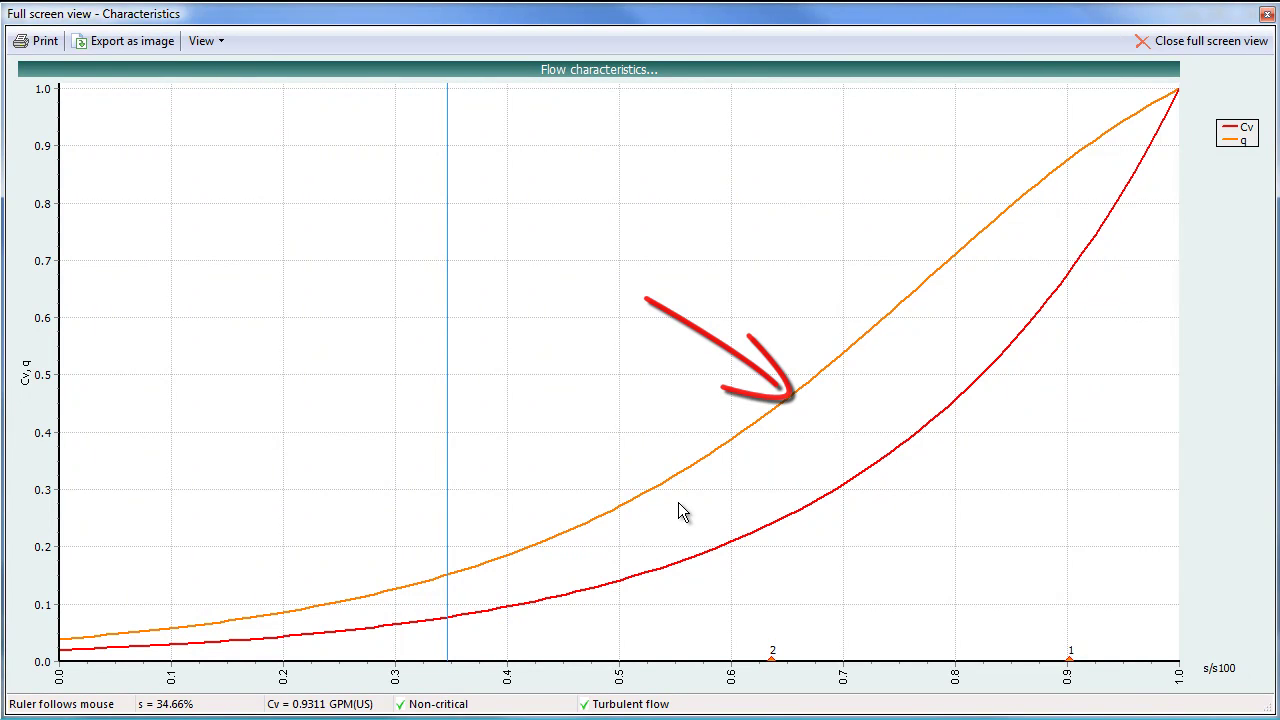
key(Escape)
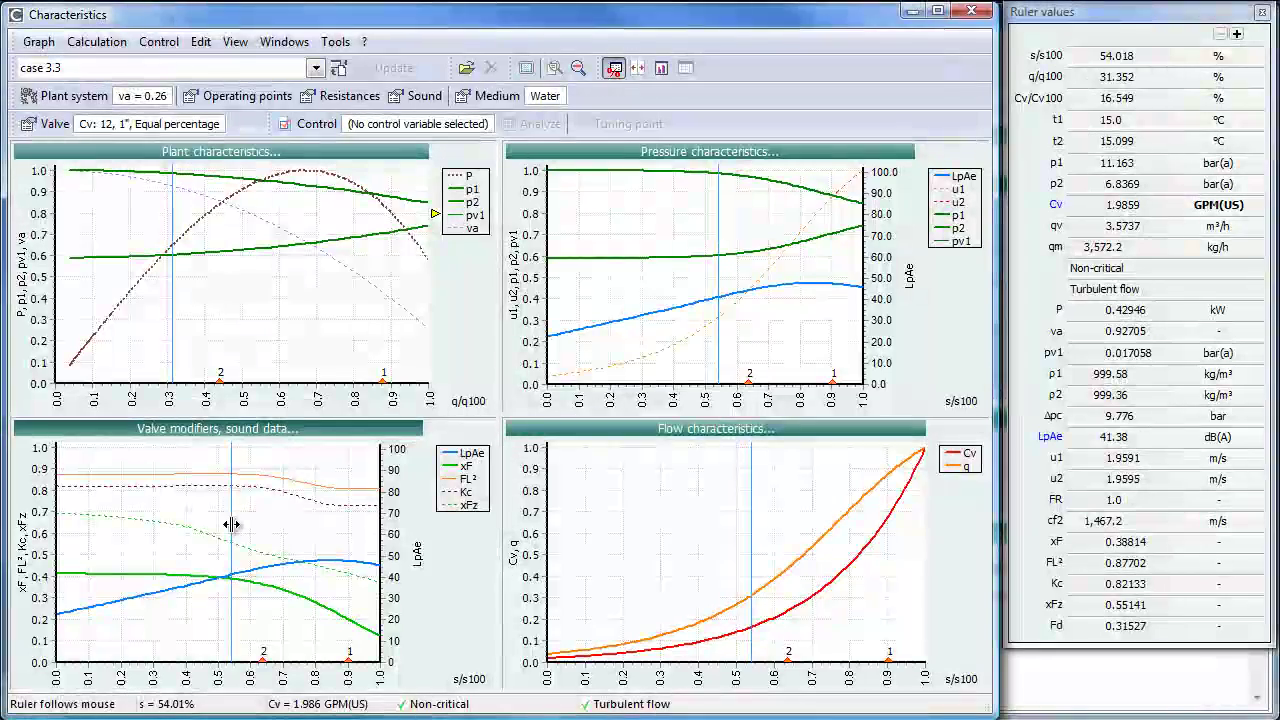
double_click(231, 524)
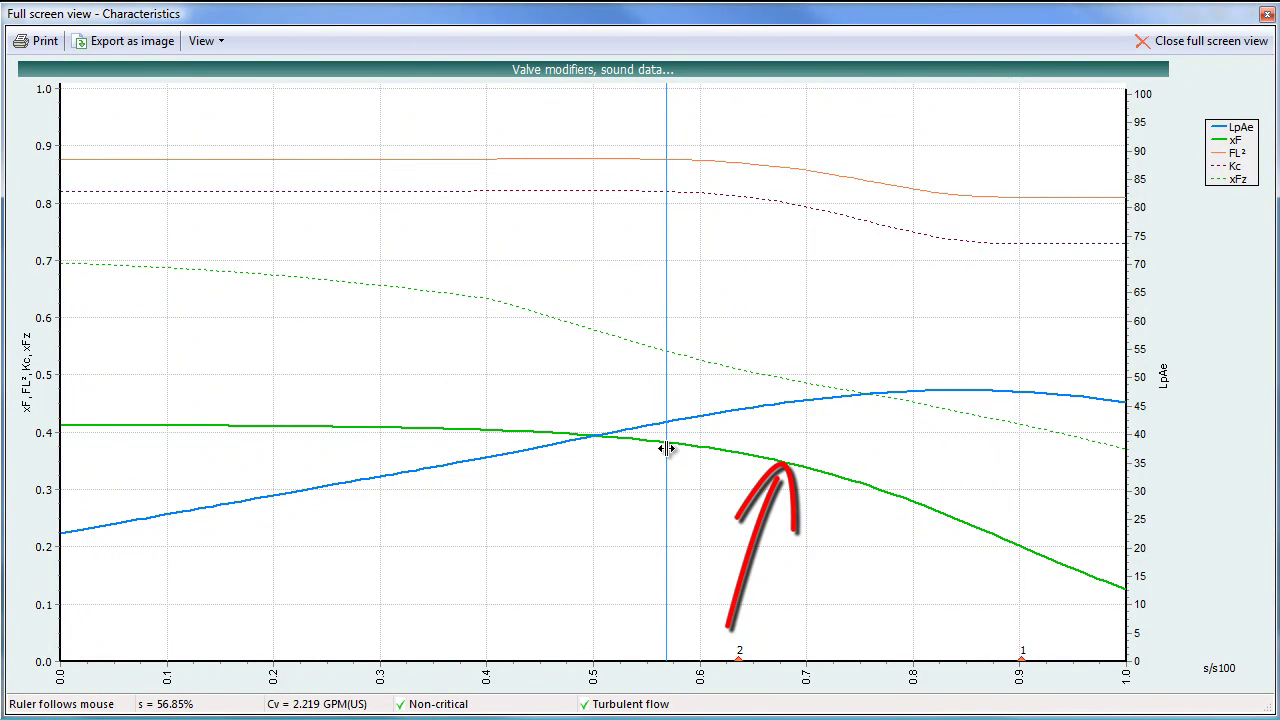
key(Escape)
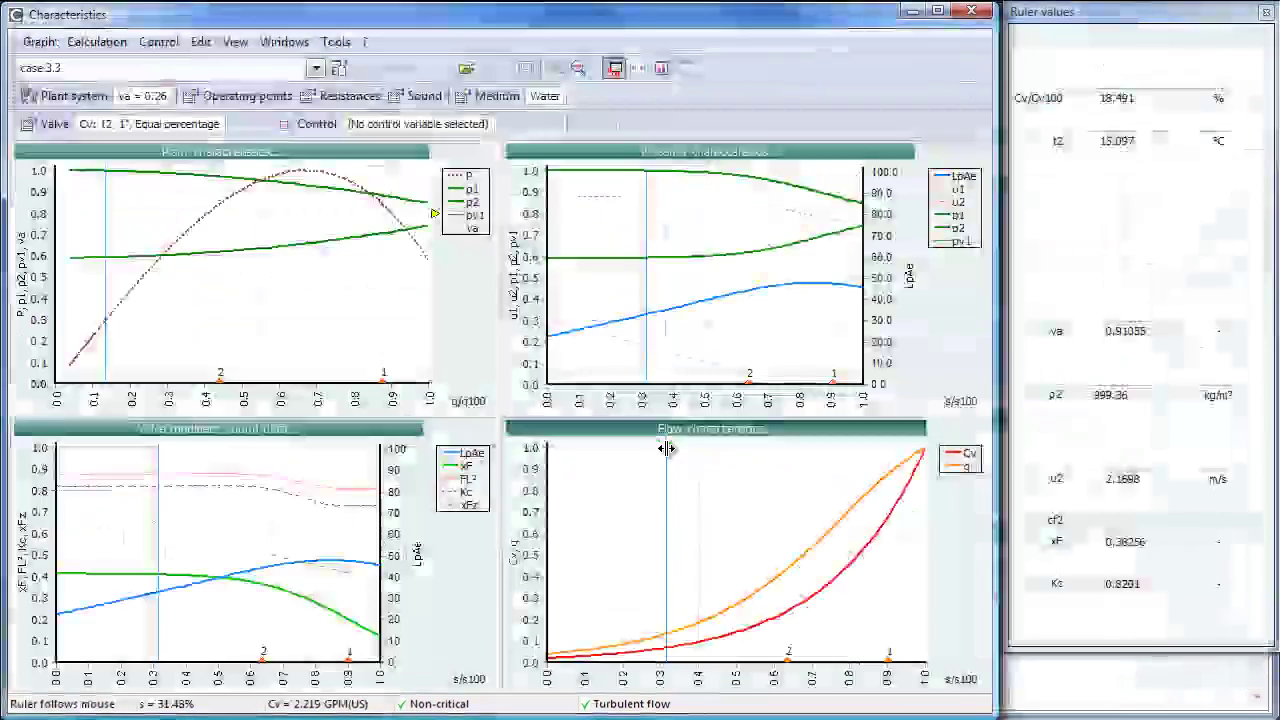
- View the Pressure characteristics full screen, then move the ruler to 82.8% stroke
double_click(748, 319)
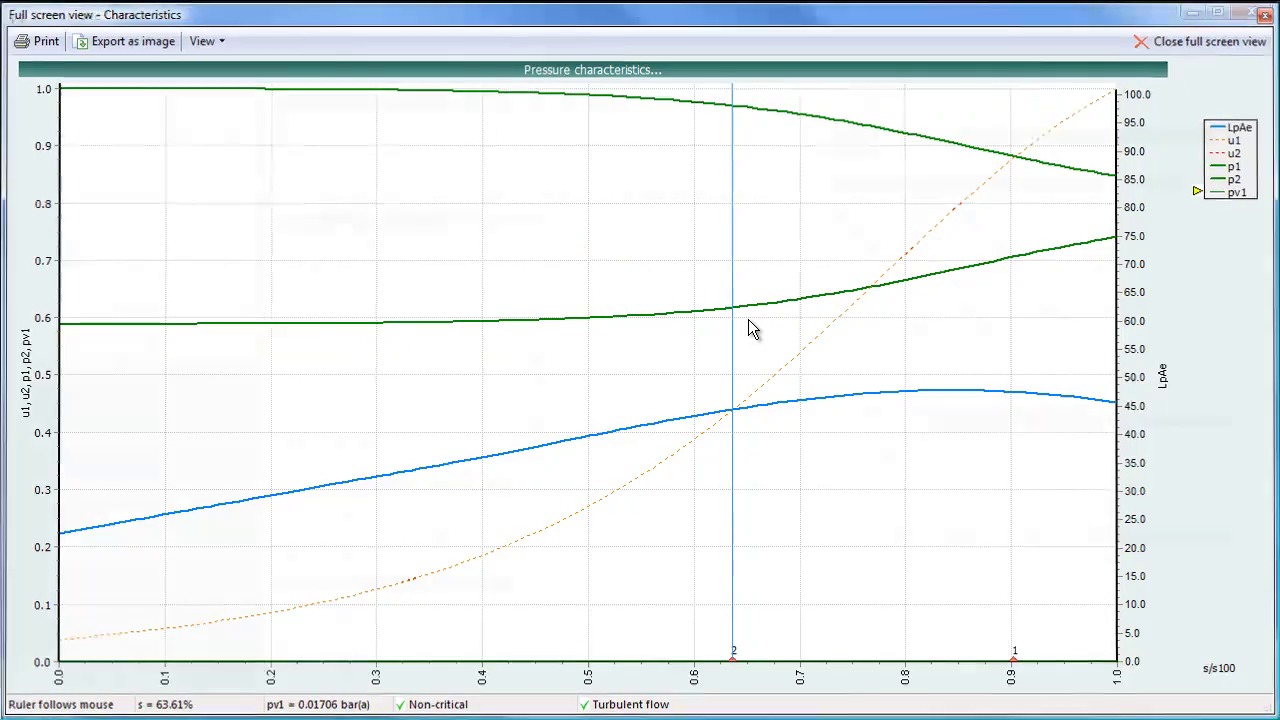
key(Escape)
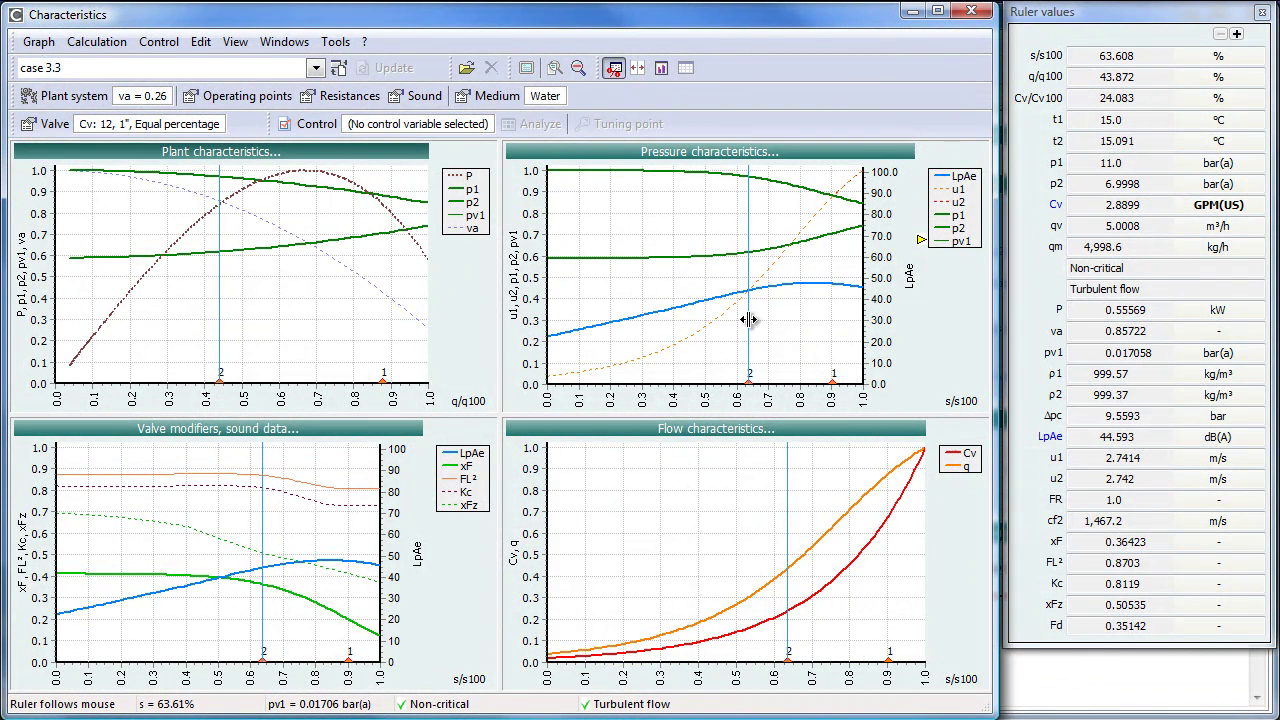
drag(748, 320, 810, 320)
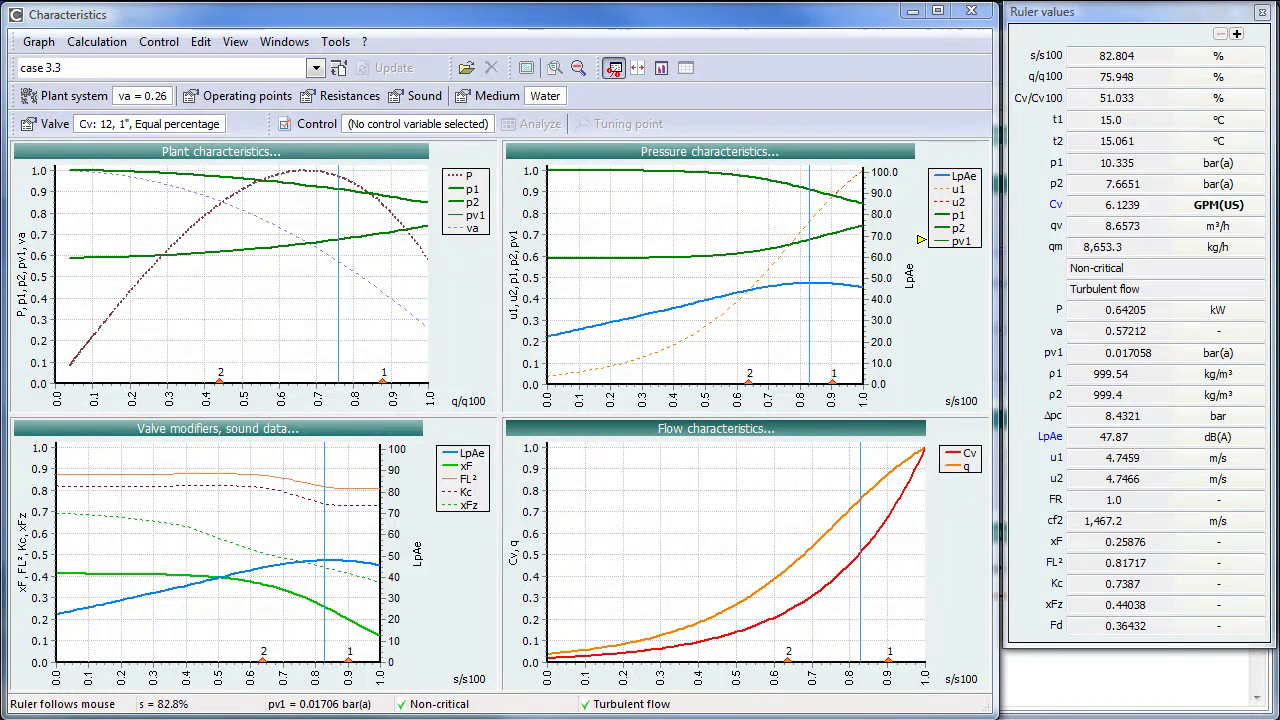